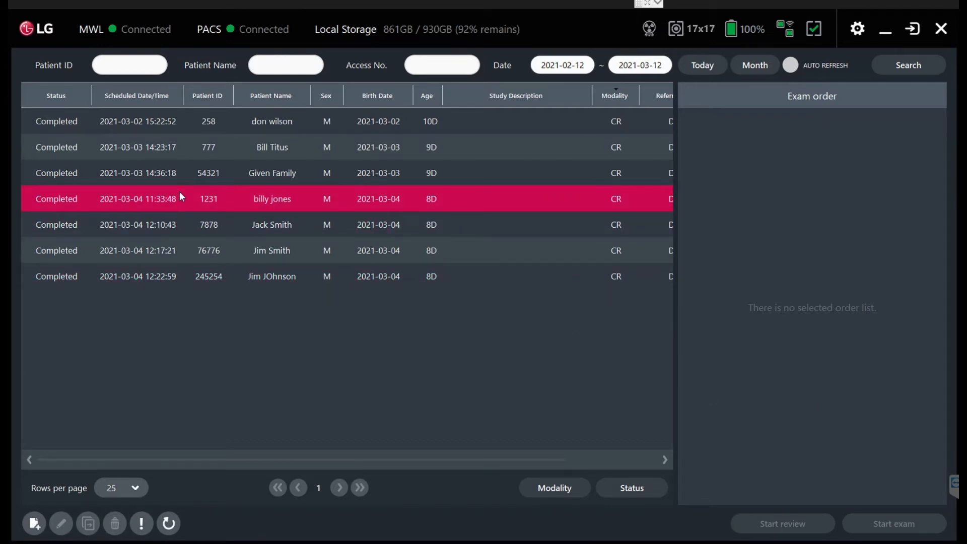
Start a new worklist entry and enter the patient's ID.
click(34, 523)
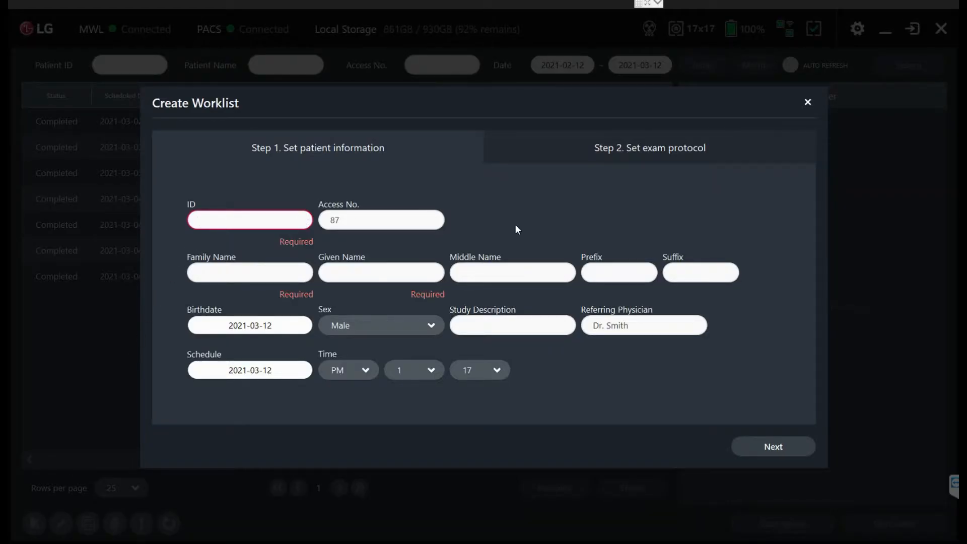
text(42222)
key(Tab)
key(Tab)
key(Tab)
key(shift+Tab)
Enter the patient's family name and given name, and proceed to setting the exam protocol.
text(Smith)
key(BackSpace)
key(BackSpace)
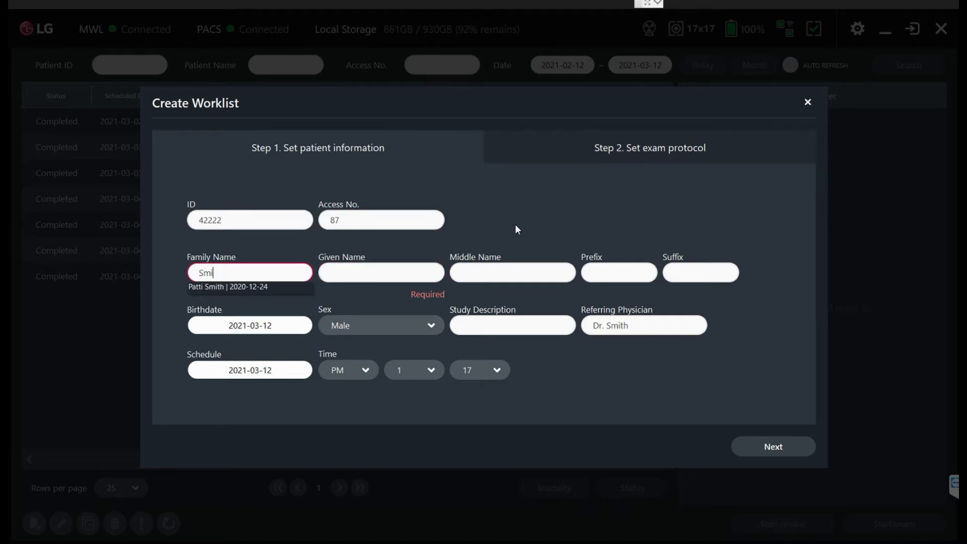
text(th)
key(Tab)
text(Sam)
key(Tab)
key(Tab)
key(Tab)
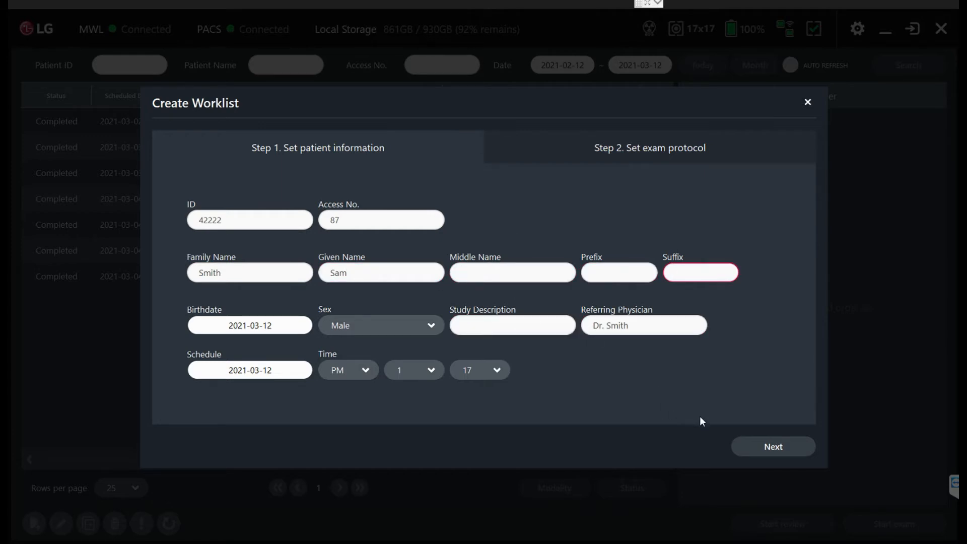
click(763, 446)
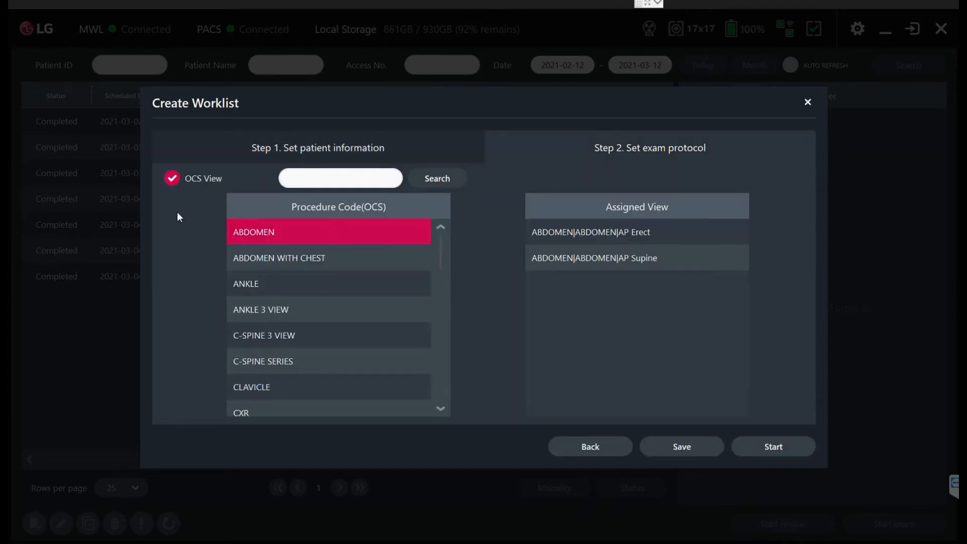
Disable OCS View, add the BARRY view for the LUMBAR part of the SPINE, and remove it from the protocol.
click(172, 178)
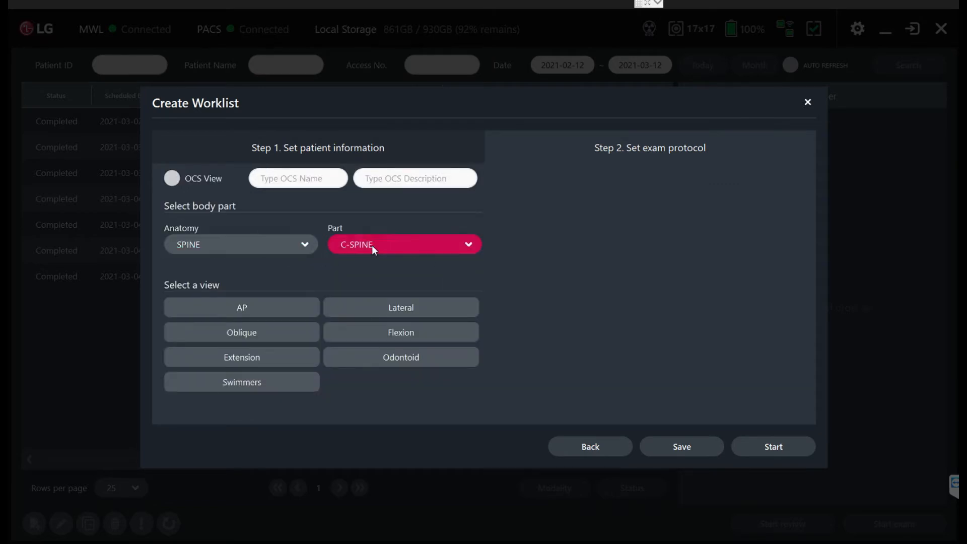
click(241, 245)
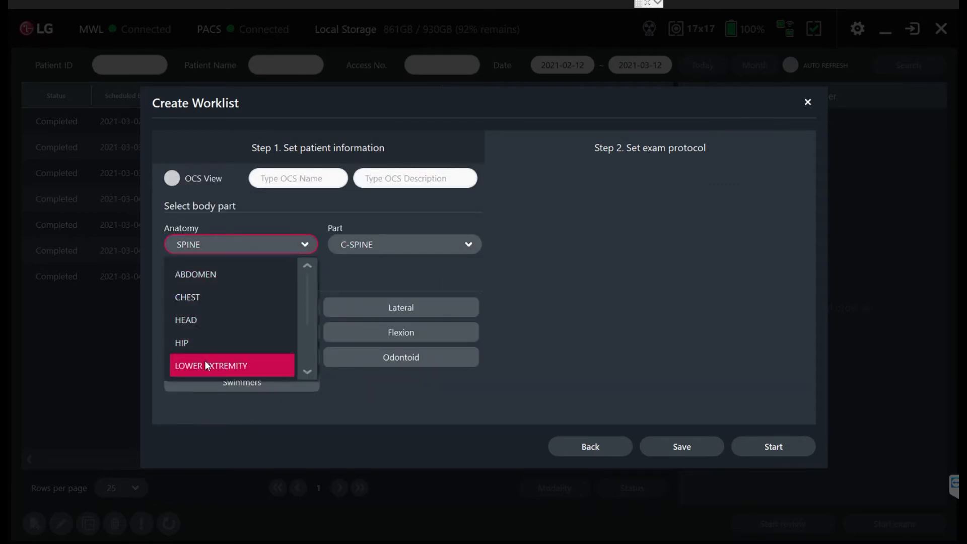
click(373, 240)
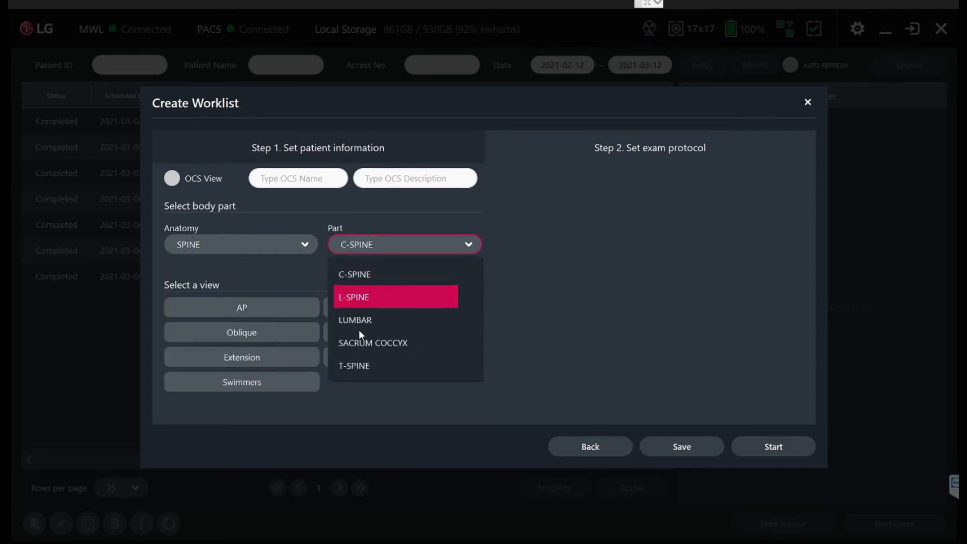
click(409, 318)
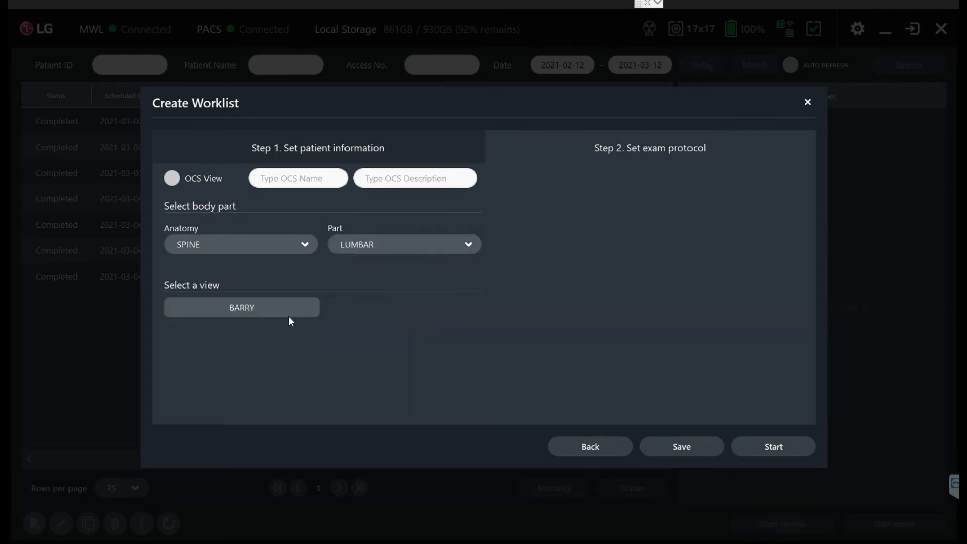
click(273, 310)
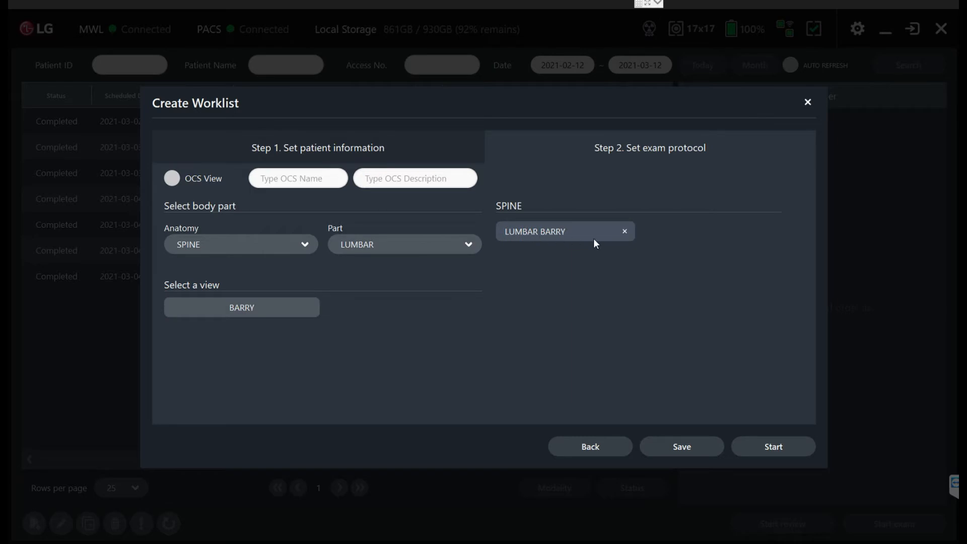
click(624, 231)
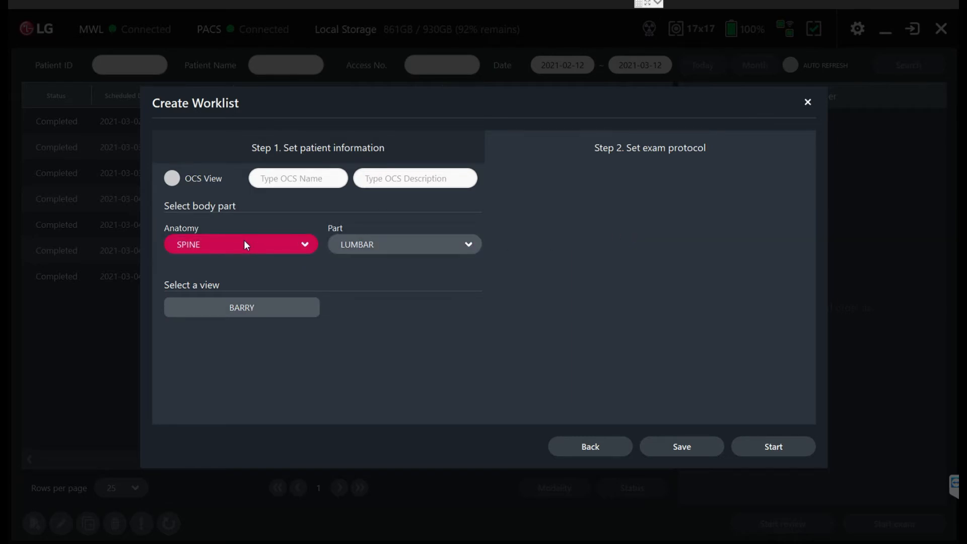
Enable OCS View, search the procedure codes for "spine", and review the assigned views of C-SPINE SERIES, L-SPINE 2 VIEW, L-SPINE SERIES and T-SPINE.
click(174, 177)
click(312, 175)
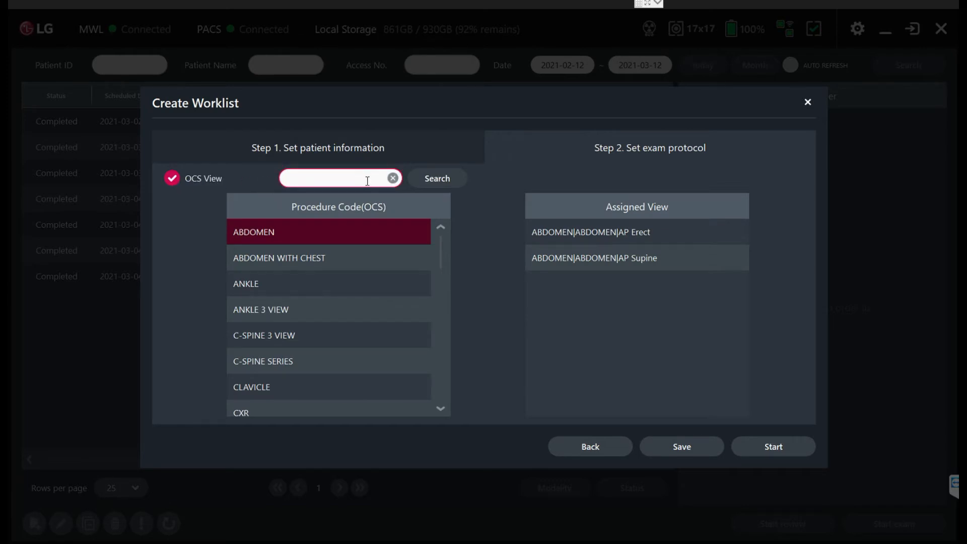
text(spine)
click(427, 178)
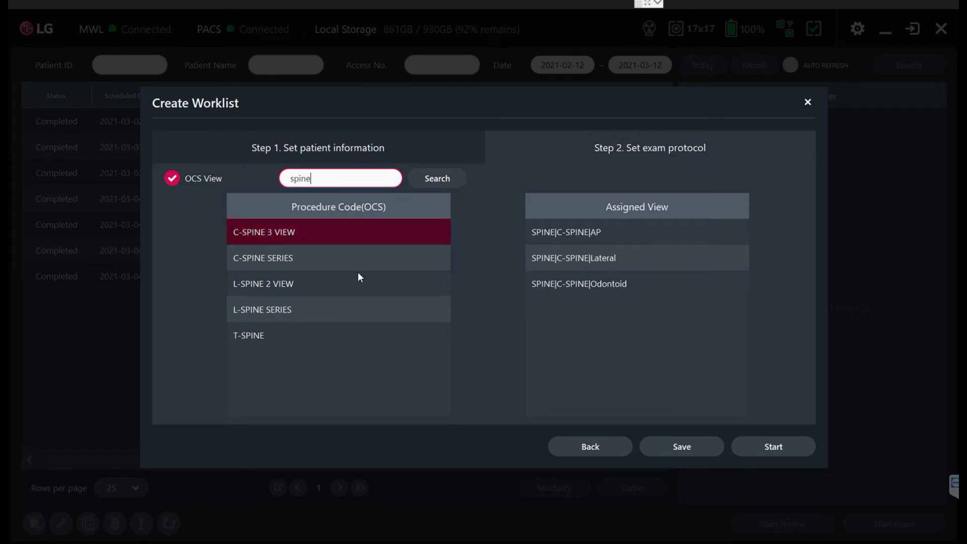
click(291, 256)
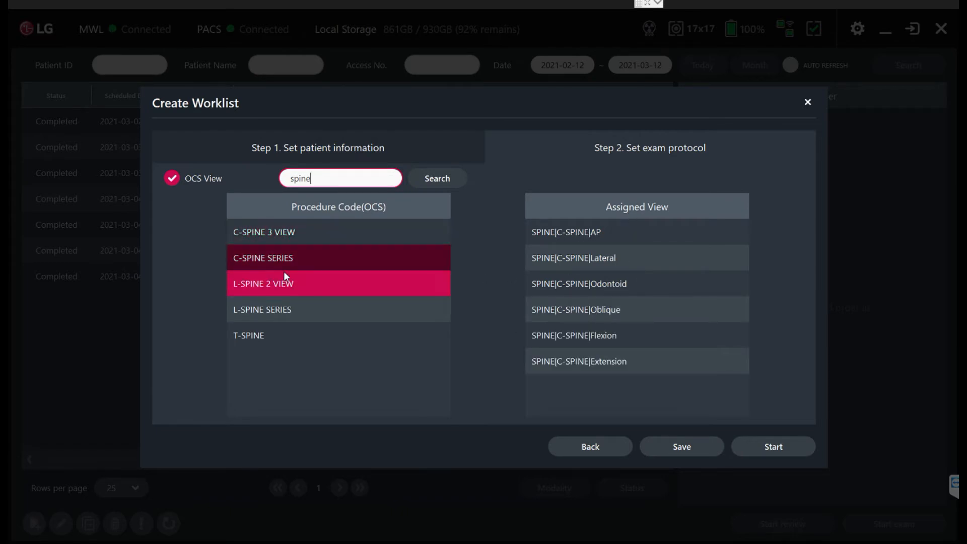
click(280, 289)
click(307, 310)
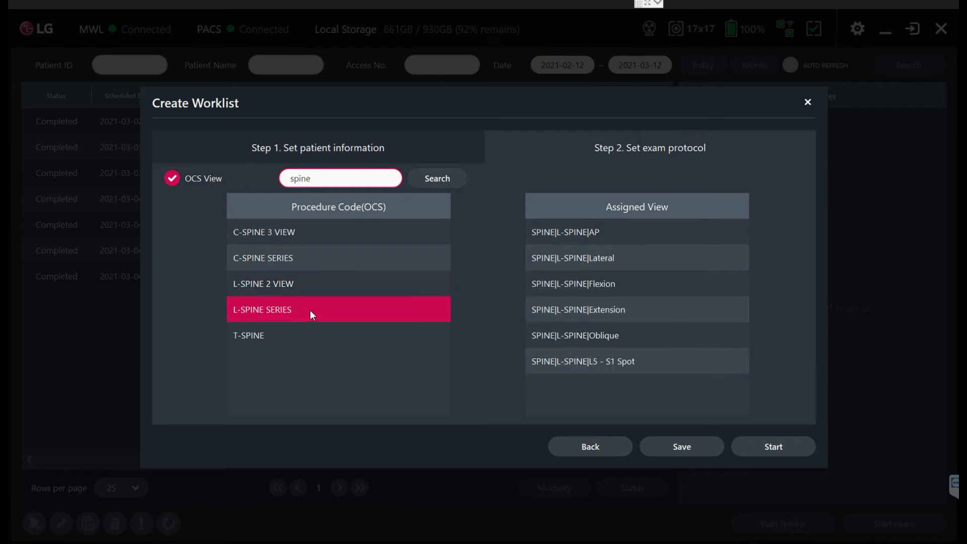
click(279, 337)
Search the procedure codes for "chest", and leave the worklist creation without saving.
key(ctrl+a)
key(BackSpace)
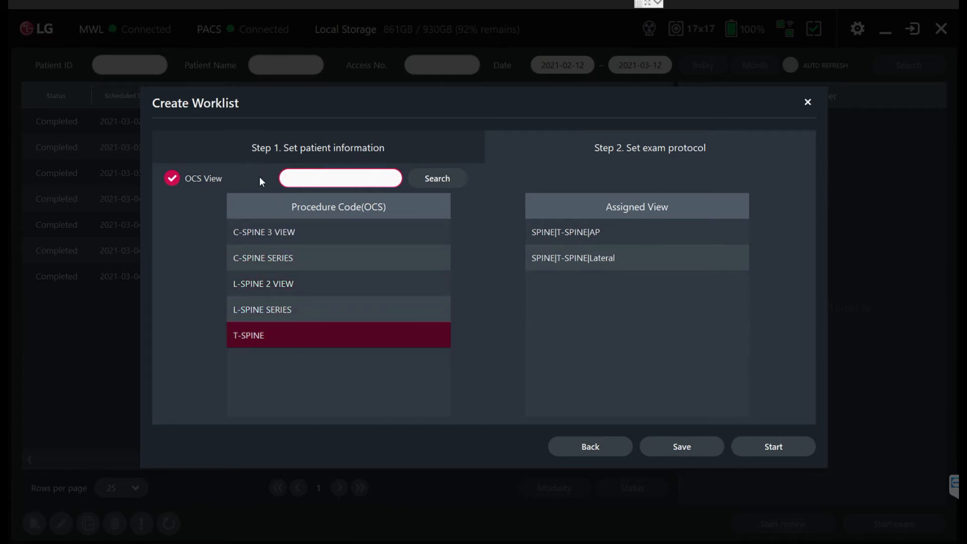
text(chest)
click(437, 178)
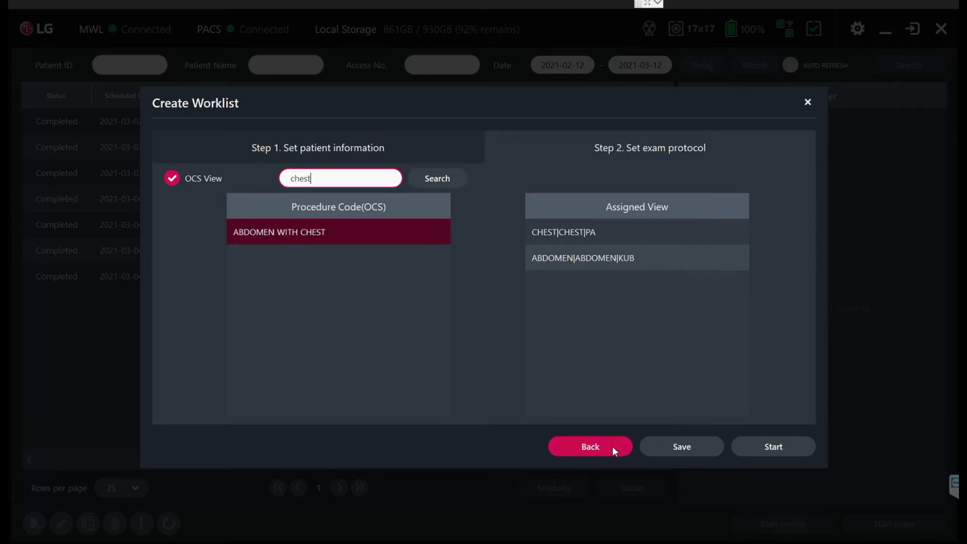
click(599, 450)
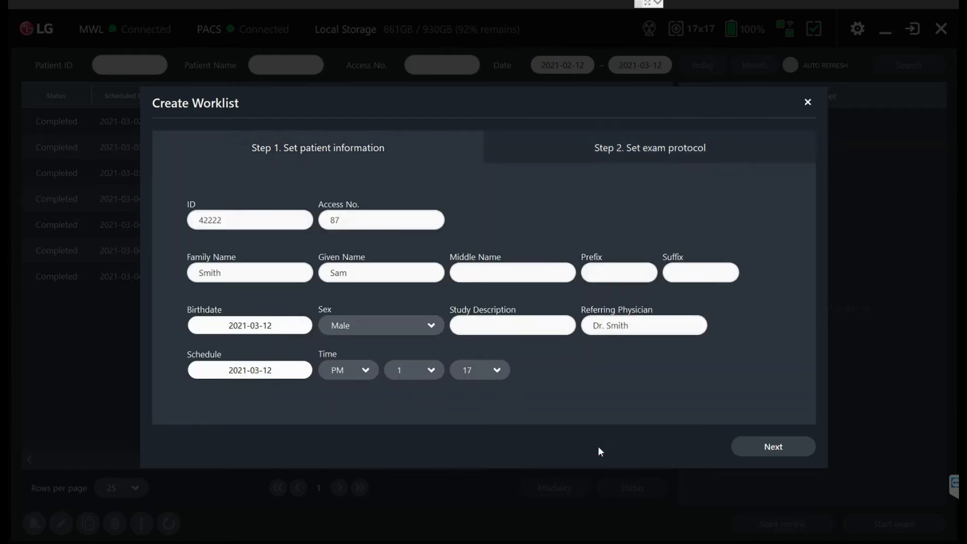
click(808, 103)
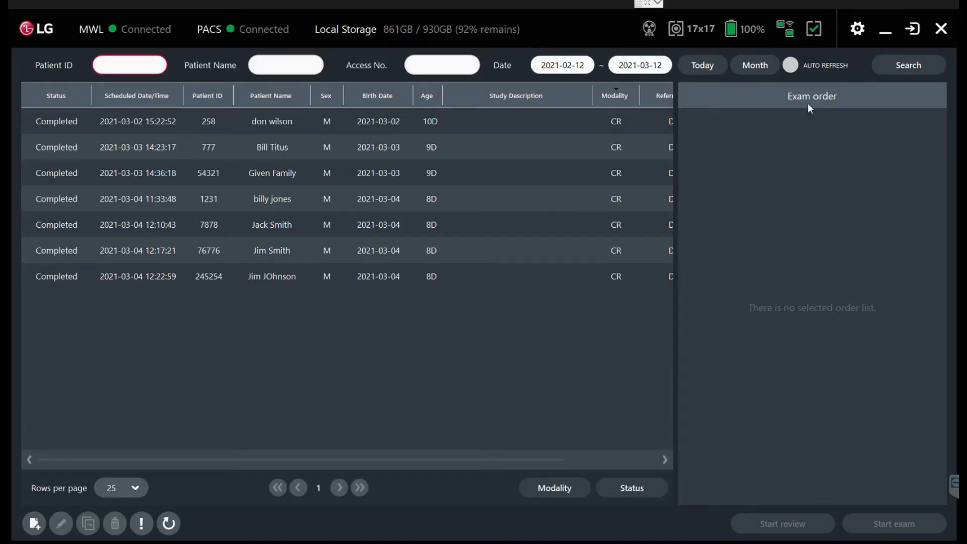
Open the procedure configuration in the exam settings.
click(859, 30)
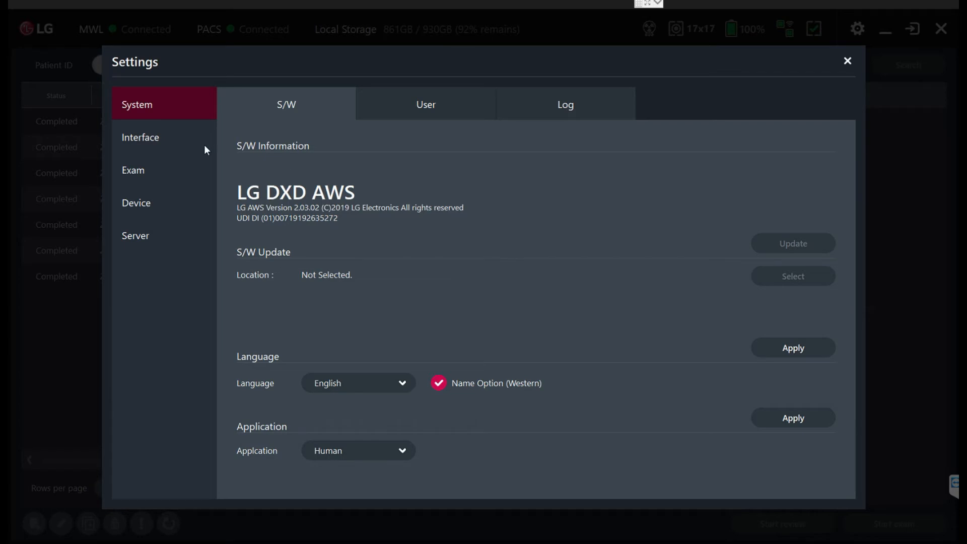
click(149, 170)
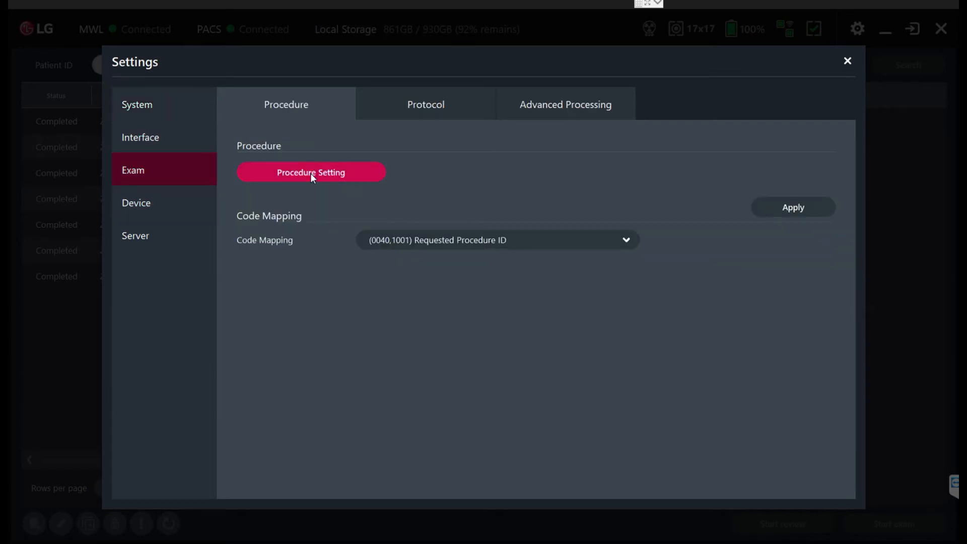
click(310, 174)
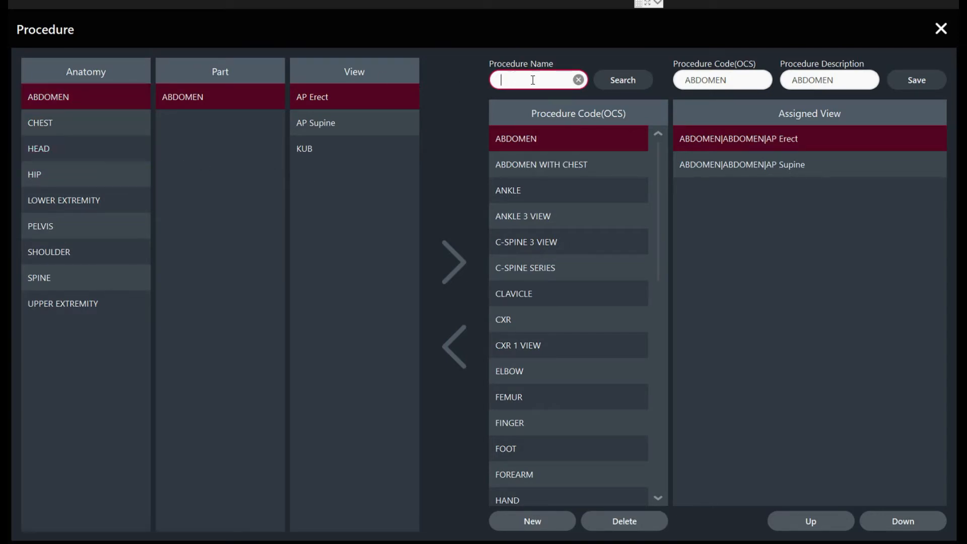
Examine the views assigned to the KNEE 2 VIEW procedure code.
drag(658, 170, 653, 277)
click(535, 298)
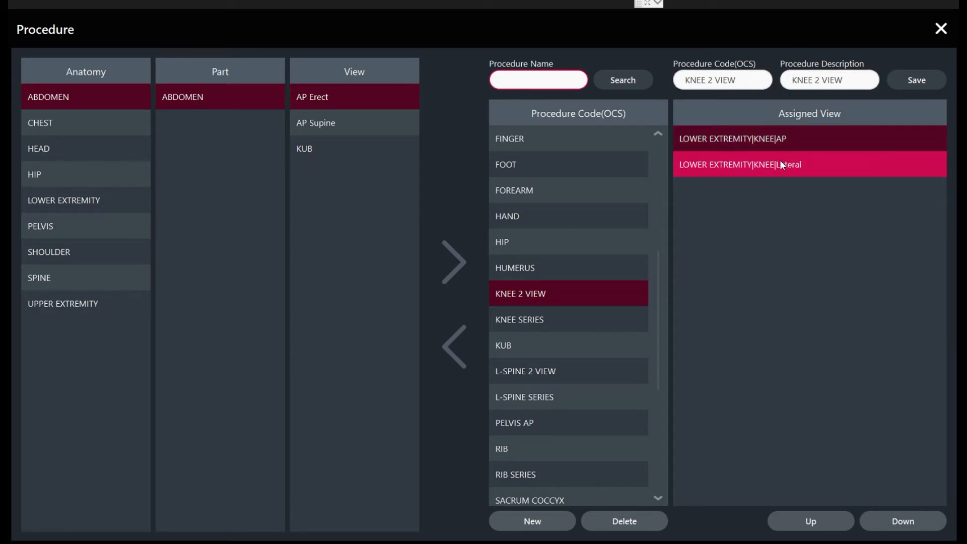
click(658, 151)
mouse_move(657, 150)
mouse_down()
mouse_move(654, 374)
mouse_move(662, 143)
mouse_up()
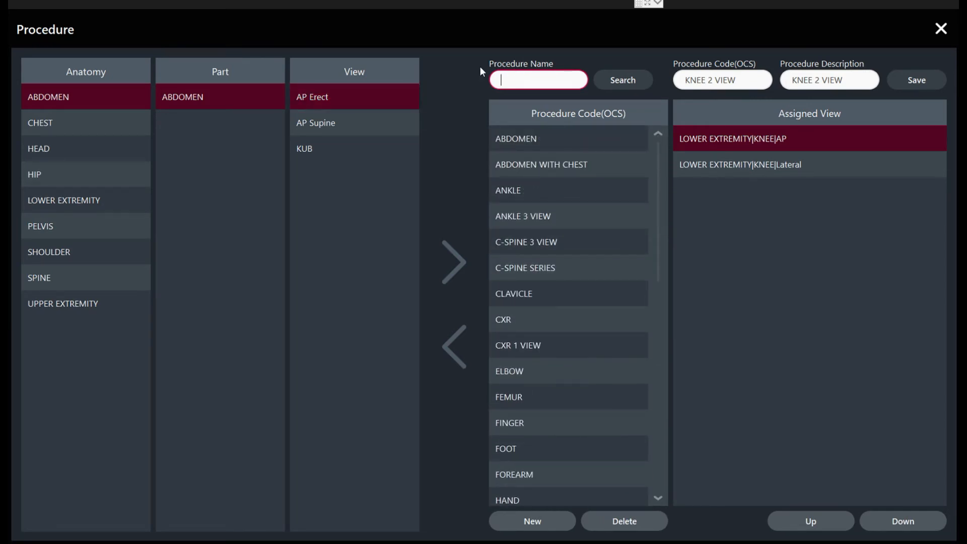
Create a new procedure with both the code and the description "Hip 4 View".
click(532, 522)
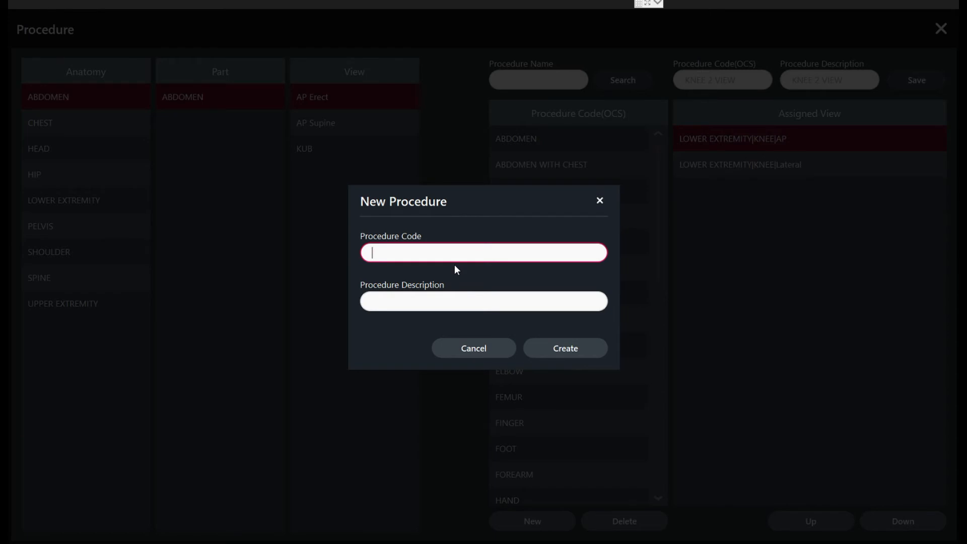
text(Hip 4 View)
click(456, 295)
text(Hip 4 View)
click(579, 350)
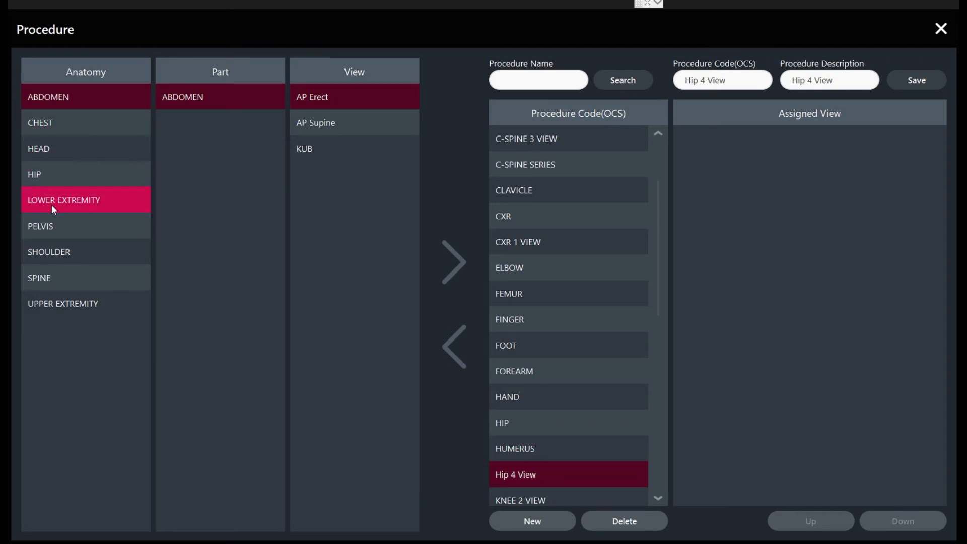
Assign the PELVIS Oblique and PELVIS AP views to the Hip 4 View procedure.
click(52, 228)
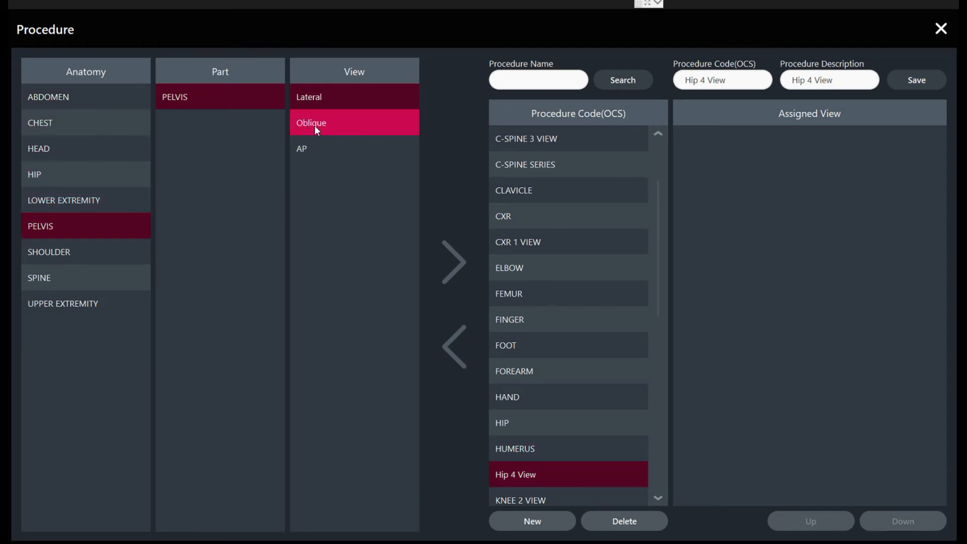
click(314, 125)
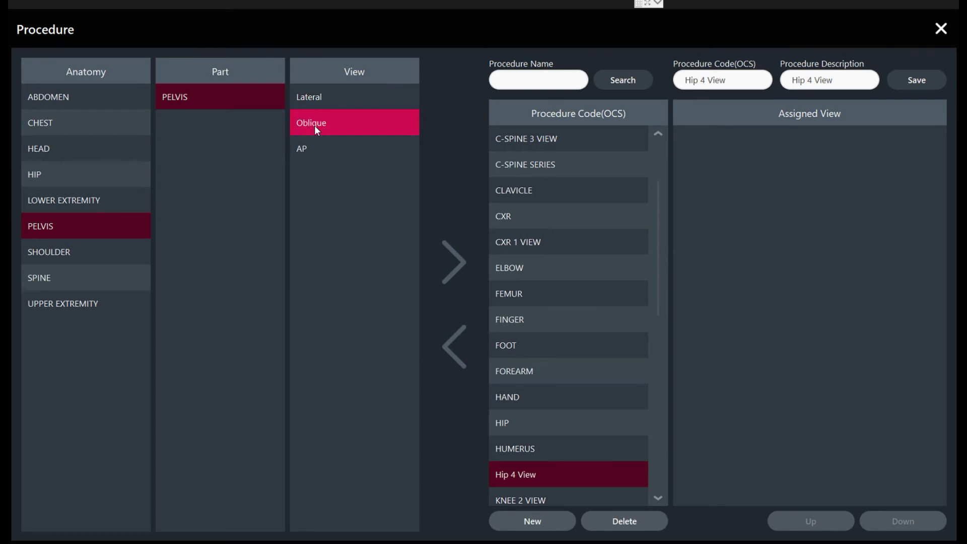
click(452, 252)
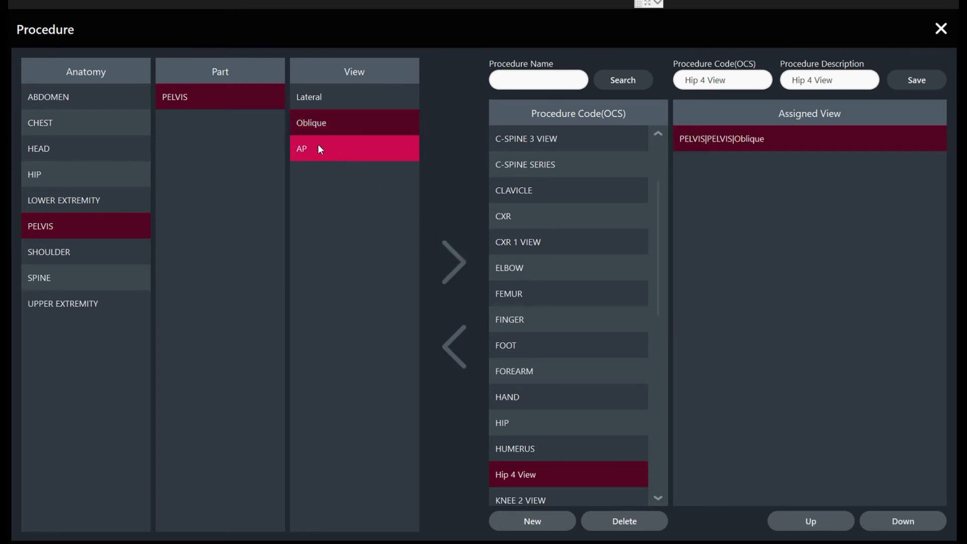
click(318, 146)
click(455, 259)
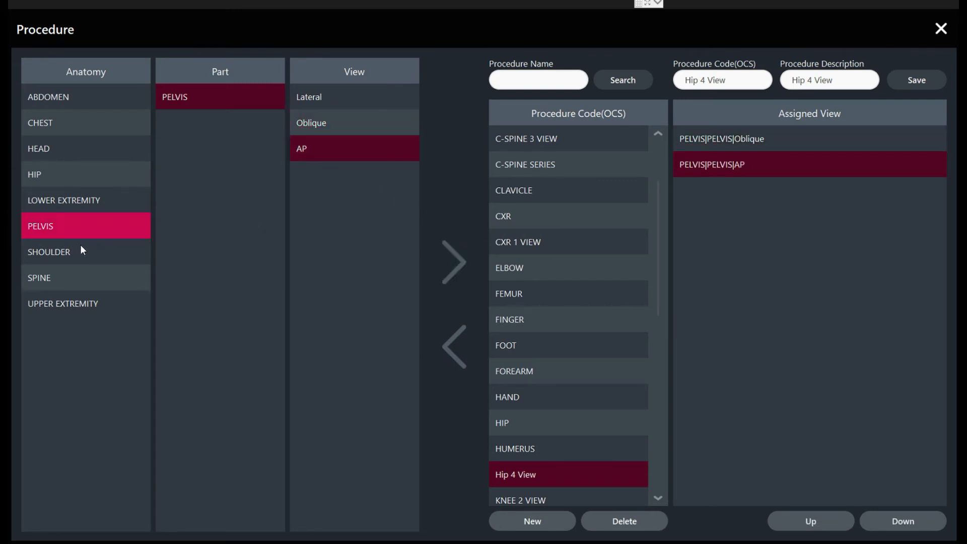
Assign the LOWER EXTREMITY views TIBIA FIBULA AP and CALCANEOUS Lateral to the Hip 4 View procedure, and save it.
click(80, 201)
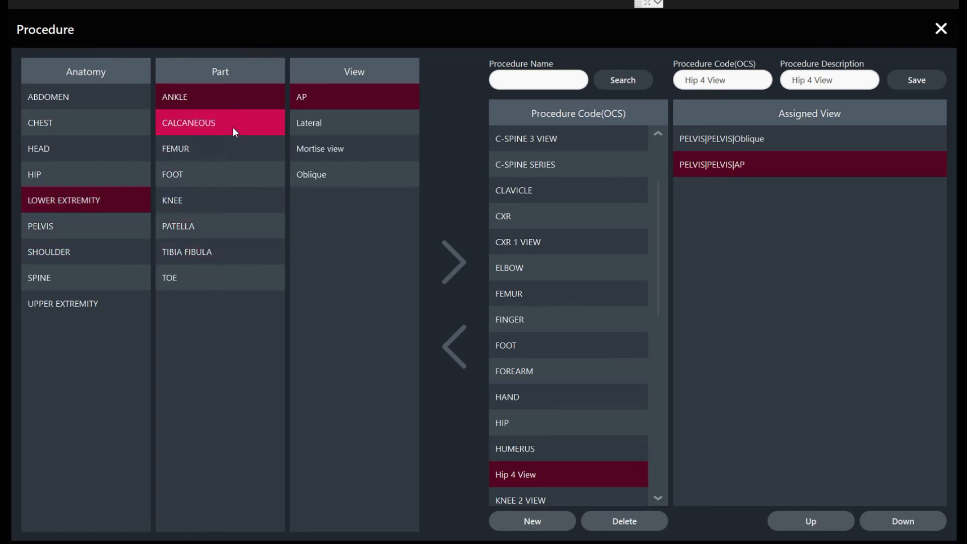
click(196, 252)
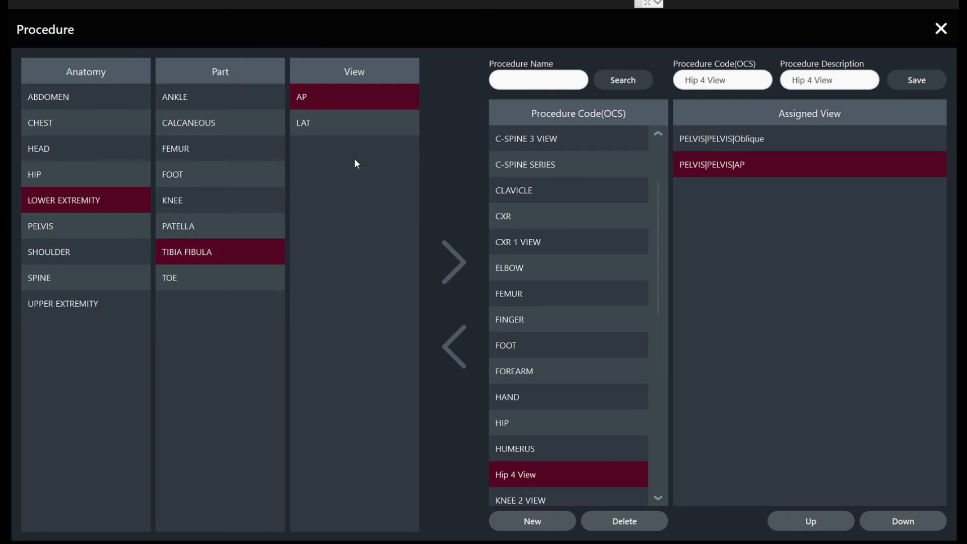
click(452, 252)
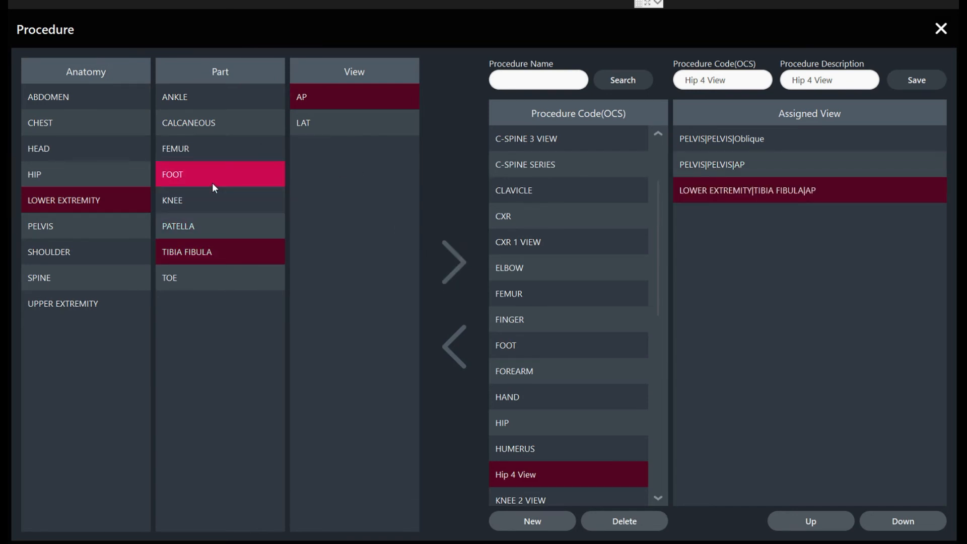
click(220, 132)
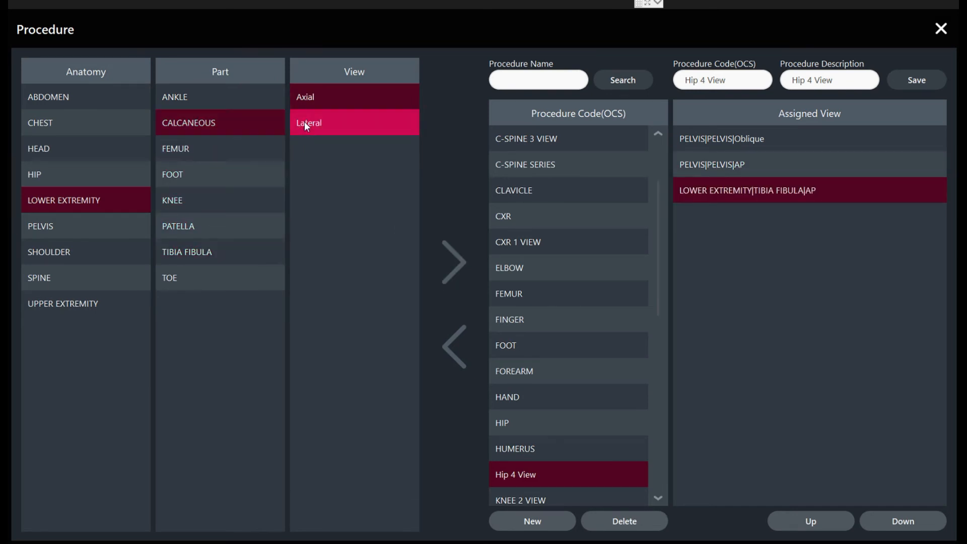
click(304, 122)
click(458, 266)
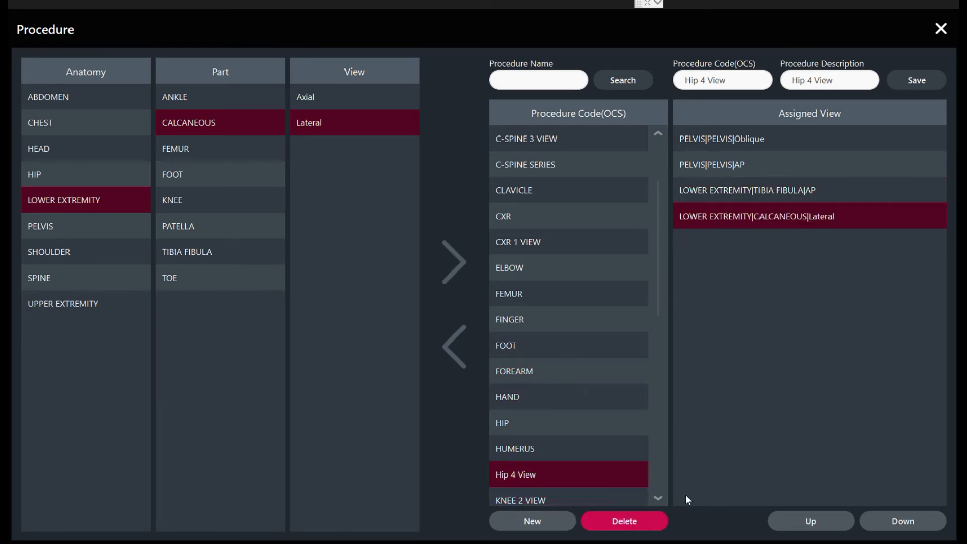
click(910, 80)
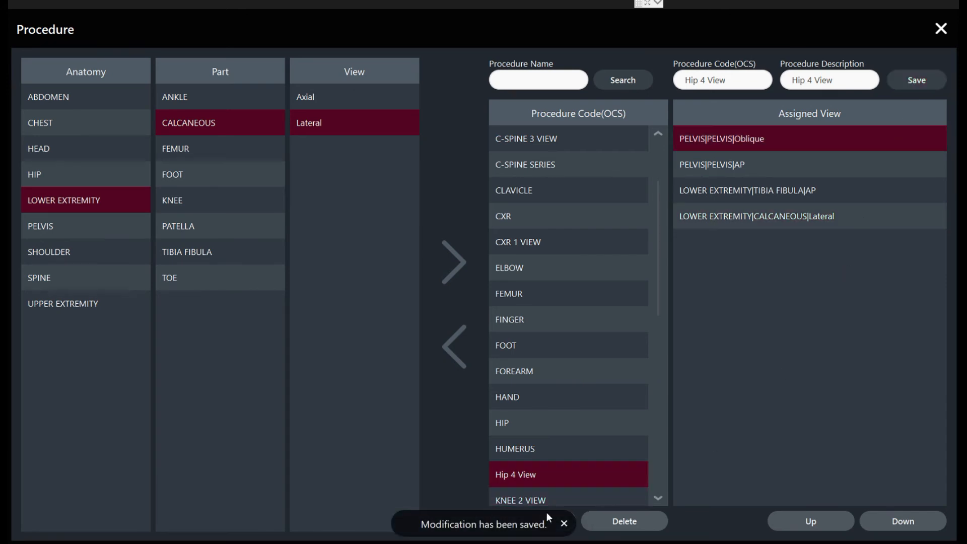
Dismiss the save notice and close the procedure setup and the settings to return to the worklist.
click(563, 523)
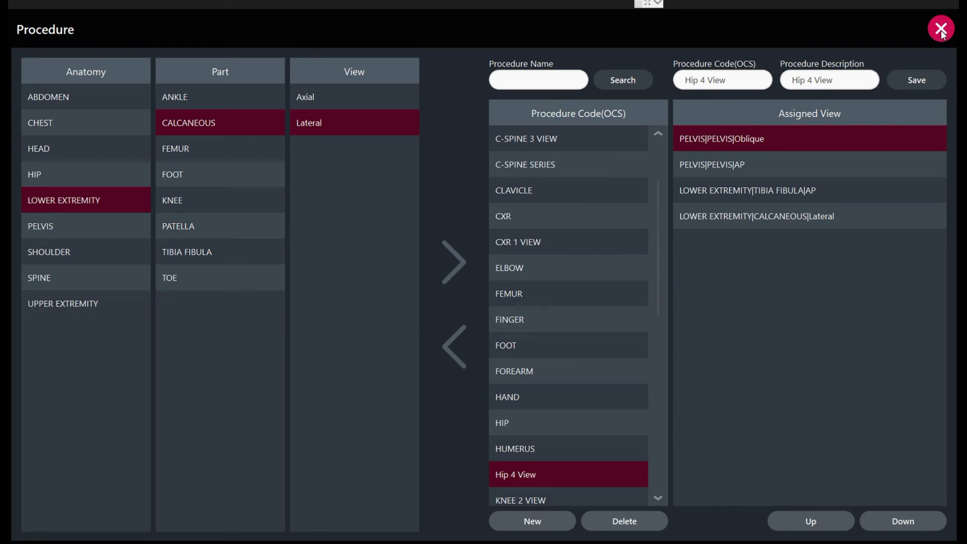
click(939, 33)
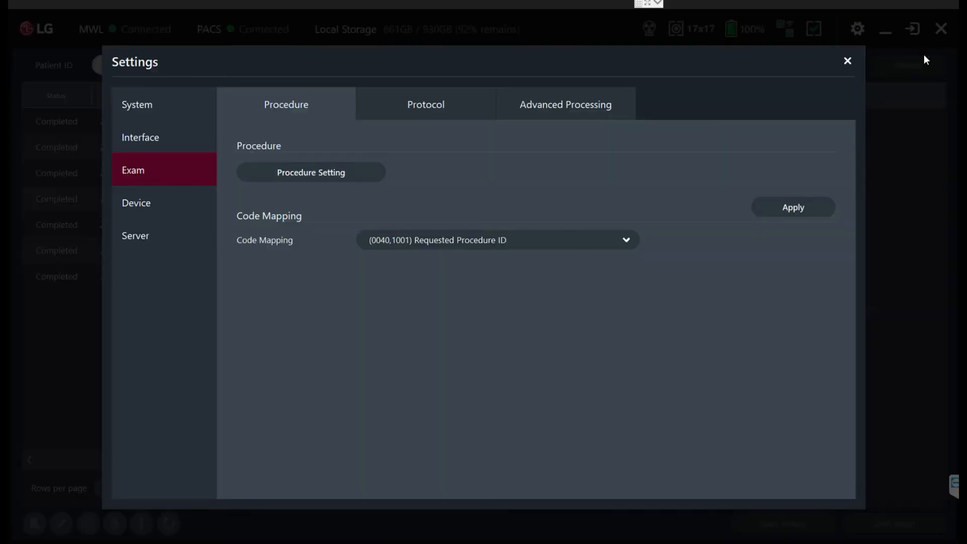
click(848, 61)
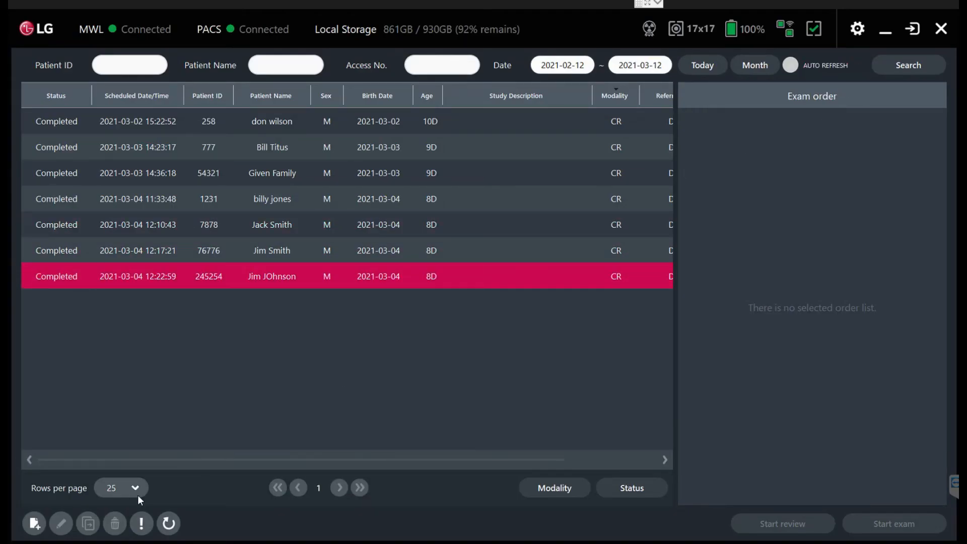
Create a new worklist entry with the patient's ID, family name and given name, and proceed to the exam protocol.
click(36, 518)
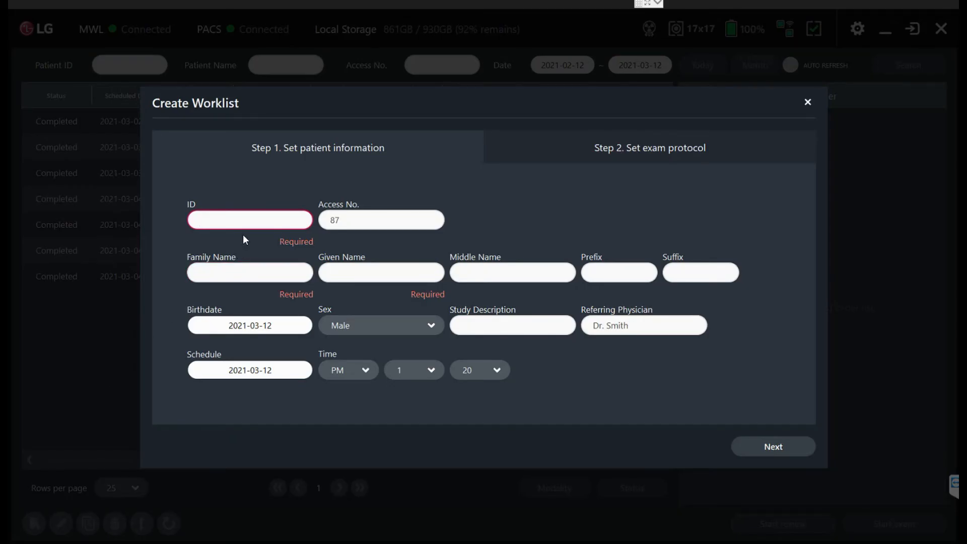
text(4545447)
key(Tab)
key(Tab)
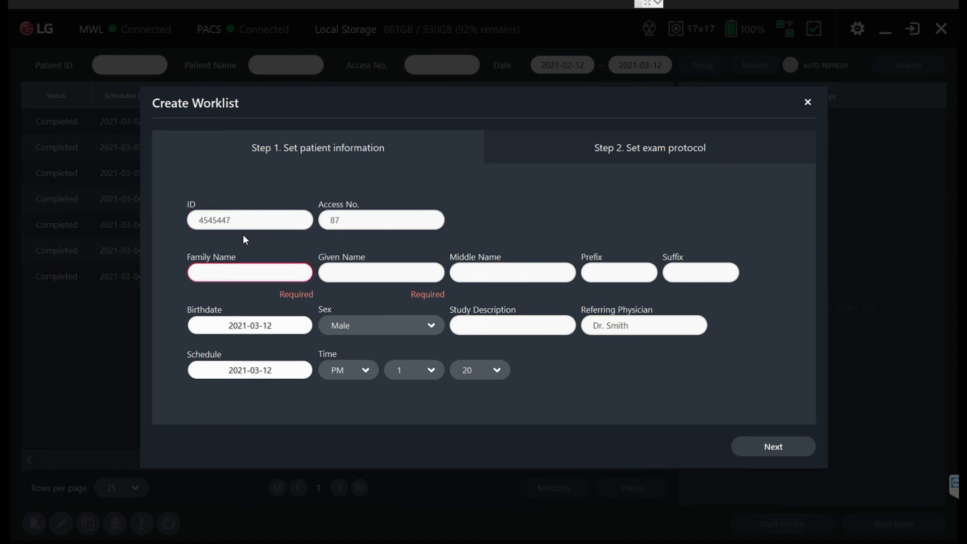
text(Smith)
key(Tab)
text(Sam)
key(Tab)
click(326, 275)
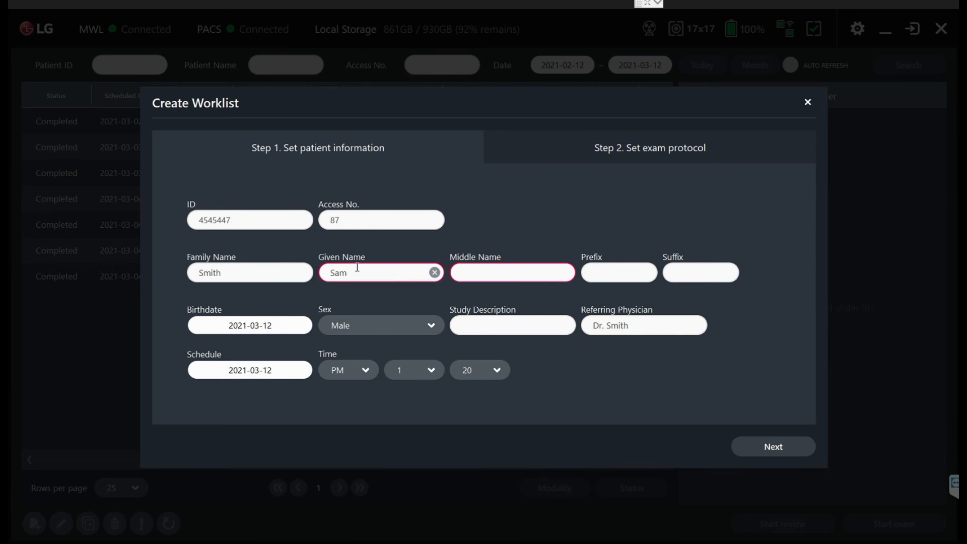
click(287, 273)
click(394, 272)
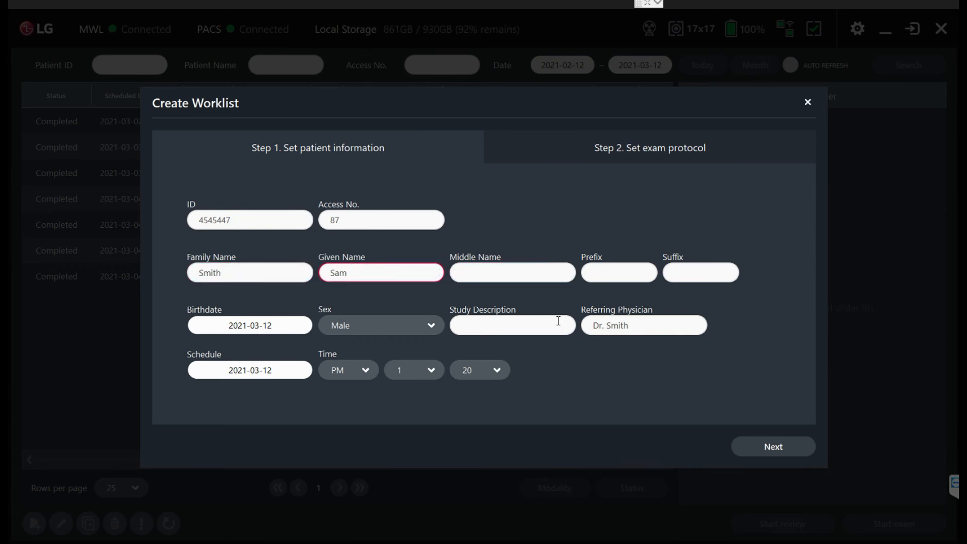
click(754, 450)
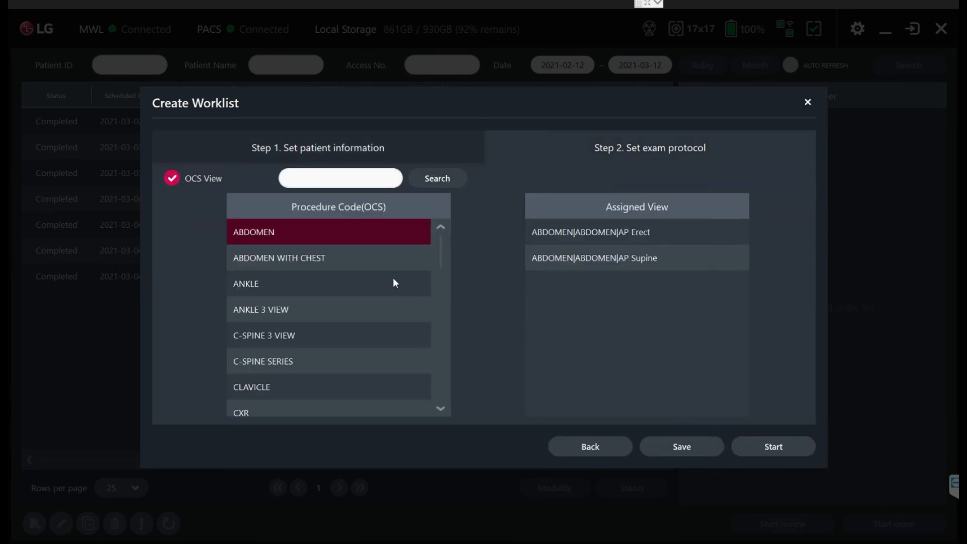
Search the procedure codes for "hip" and choose Hip 4 View as the exam protocol.
click(340, 181)
text(hip)
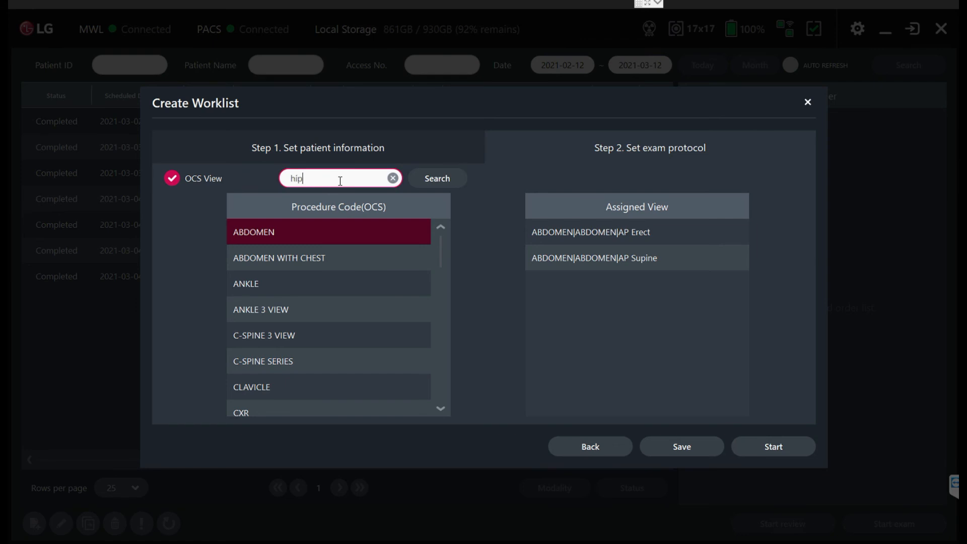
click(433, 184)
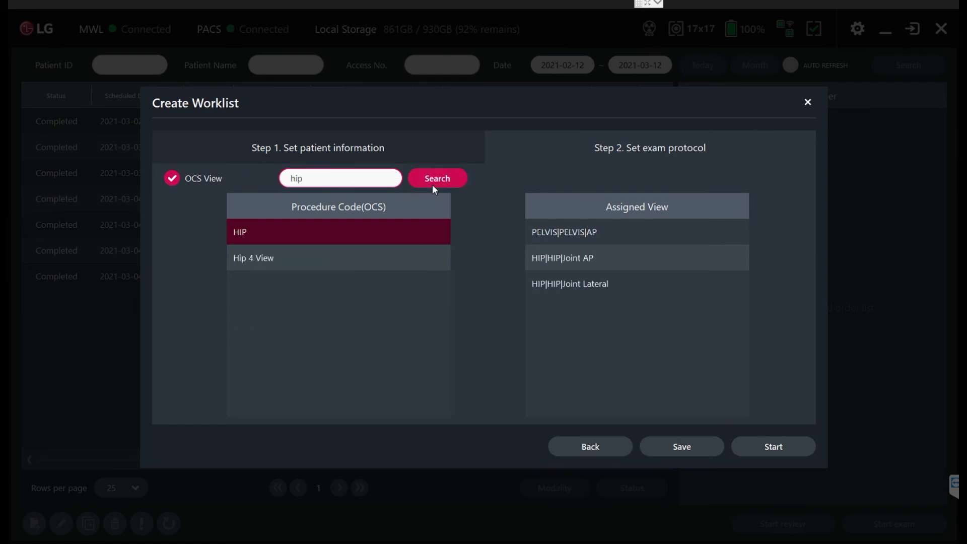
click(258, 258)
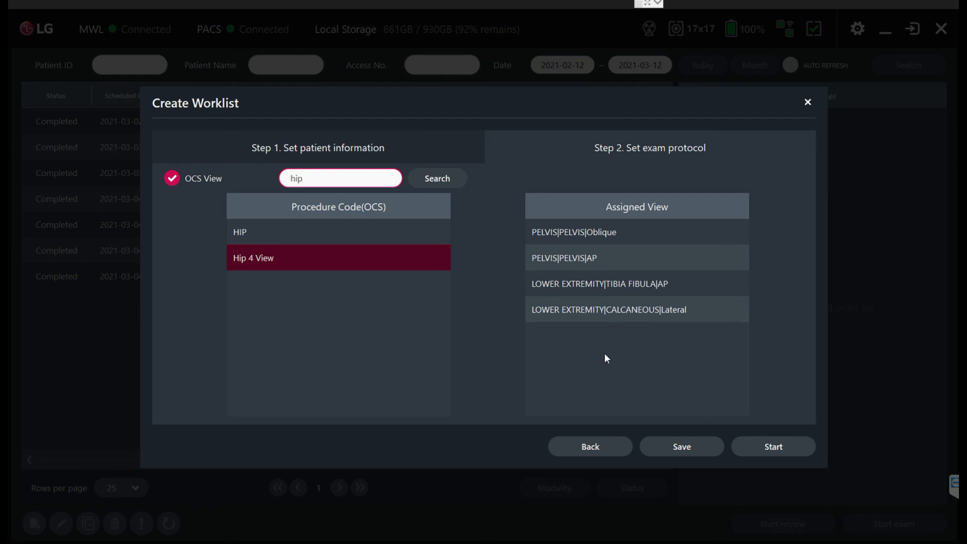
Start the exam and select the CALCANEOUS Lateral view from the LOWER EXTREMITY orders.
click(768, 447)
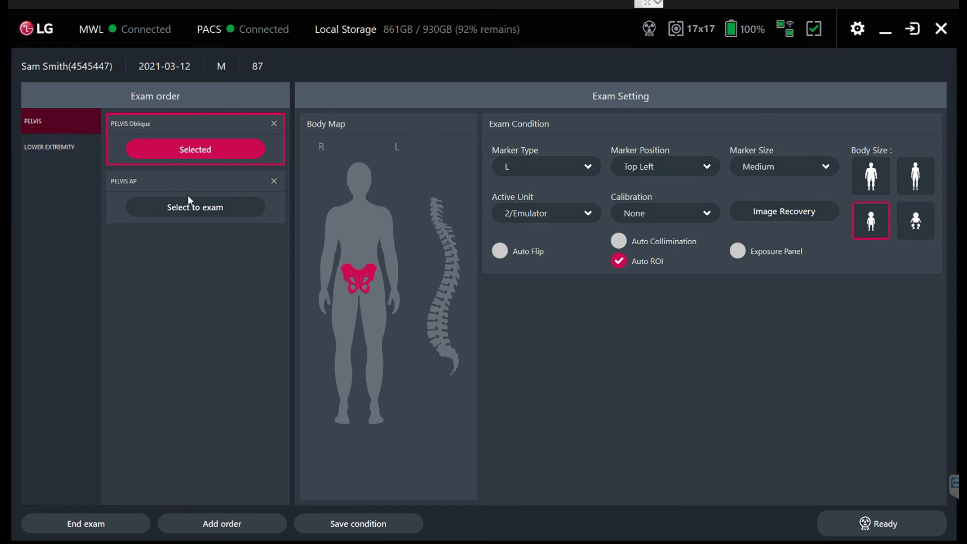
click(64, 147)
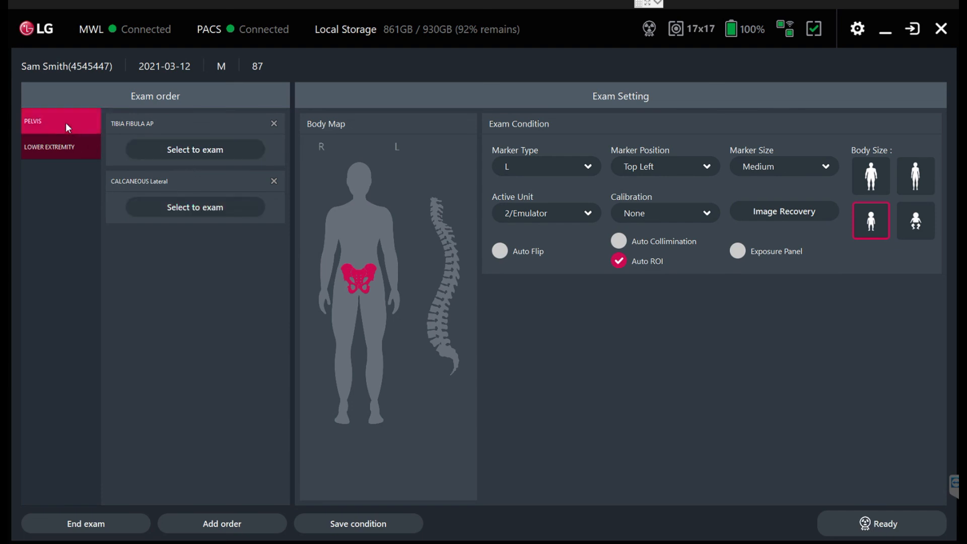
click(139, 203)
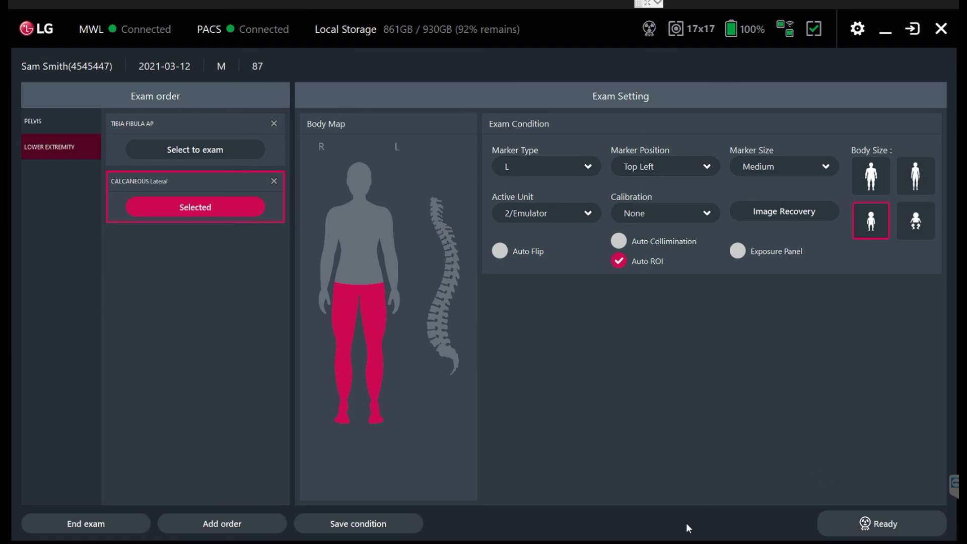
click(680, 542)
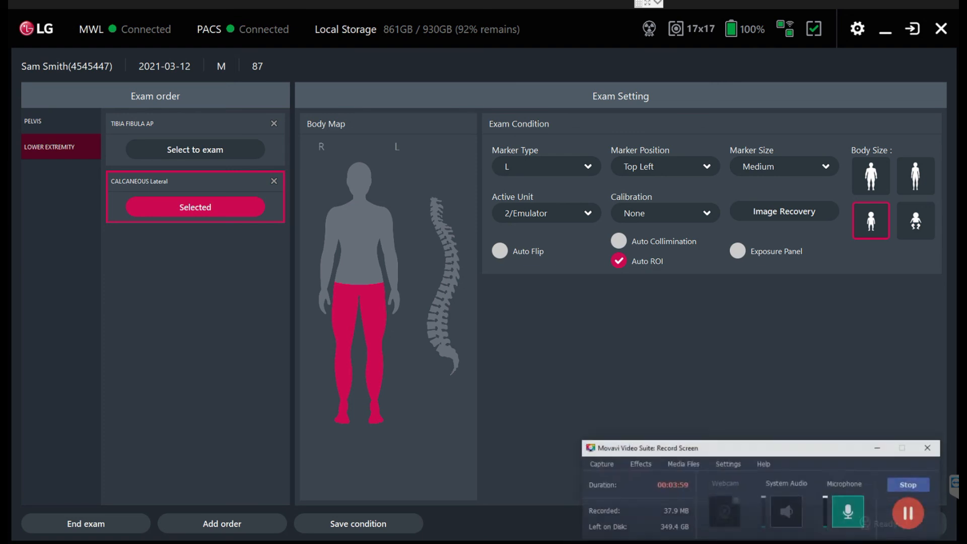
click(916, 482)
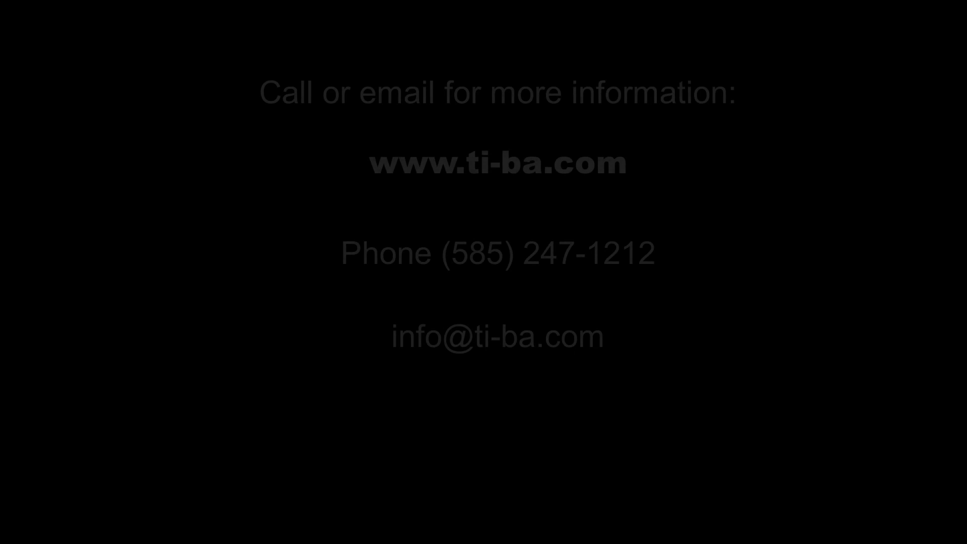